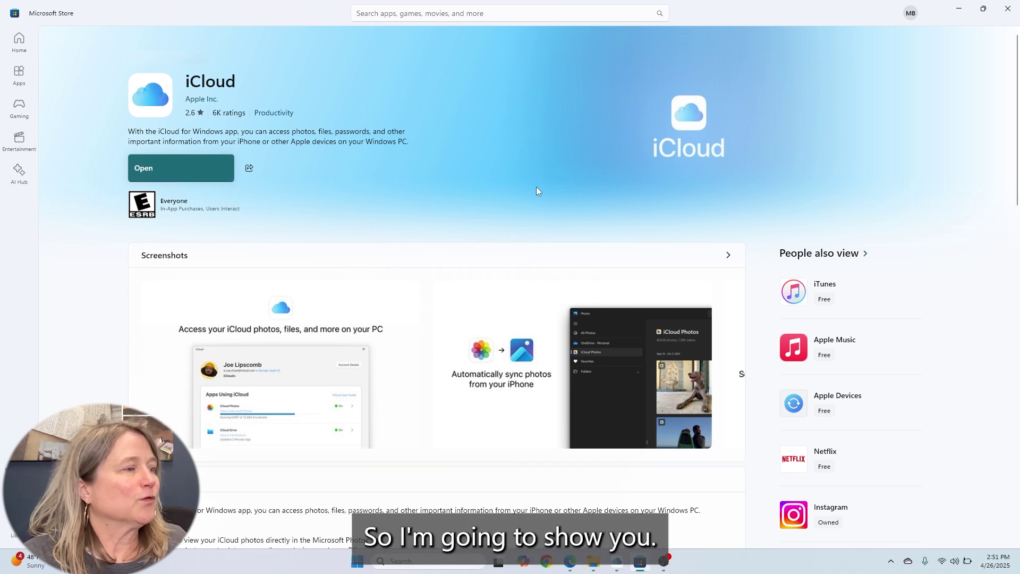
Launch iCloud for Windows from its Store page and shift its window slightly right
left_click(183, 172)
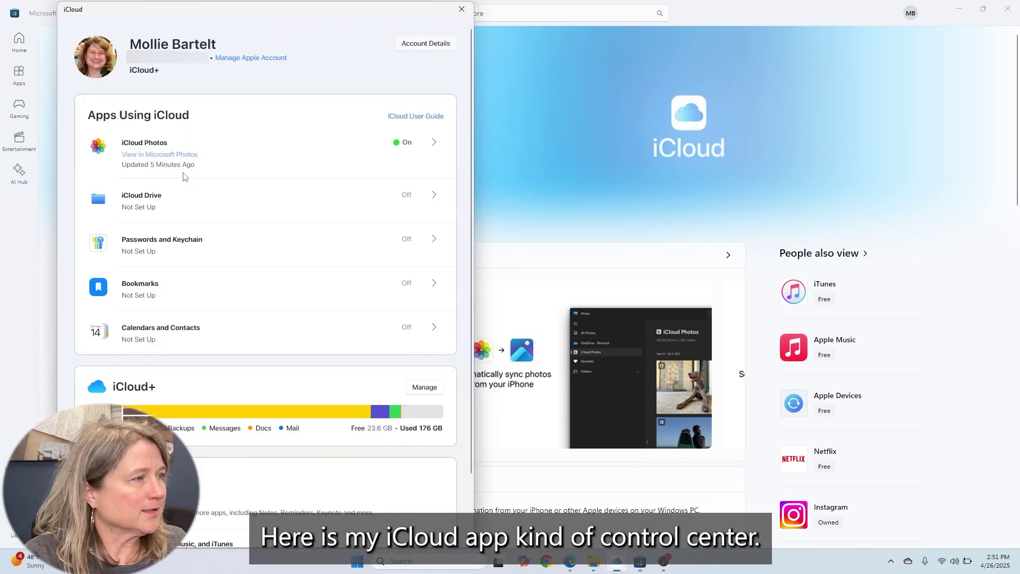
left_click_drag(238, 20, 297, 22)
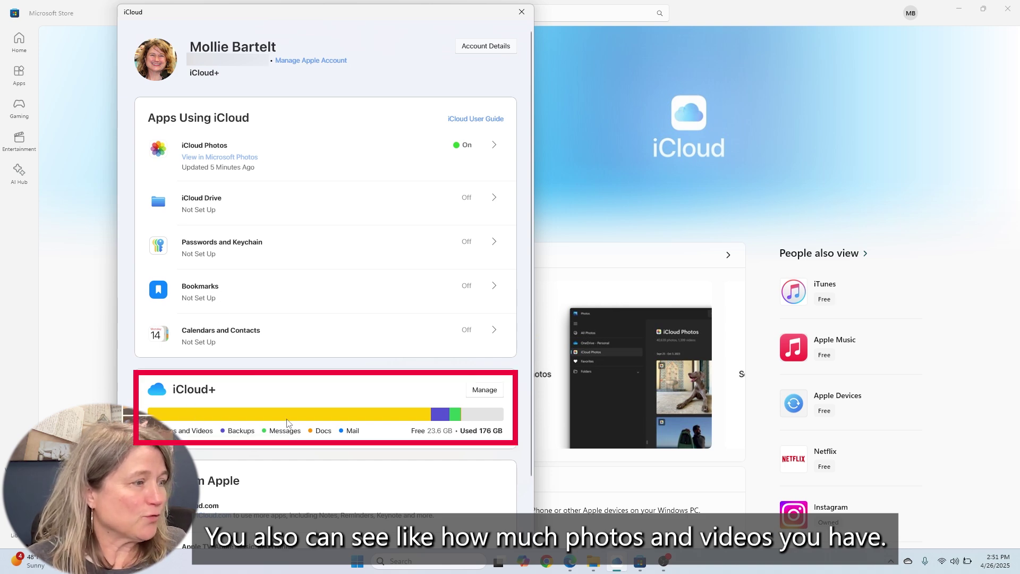
mouse_move(277, 420)
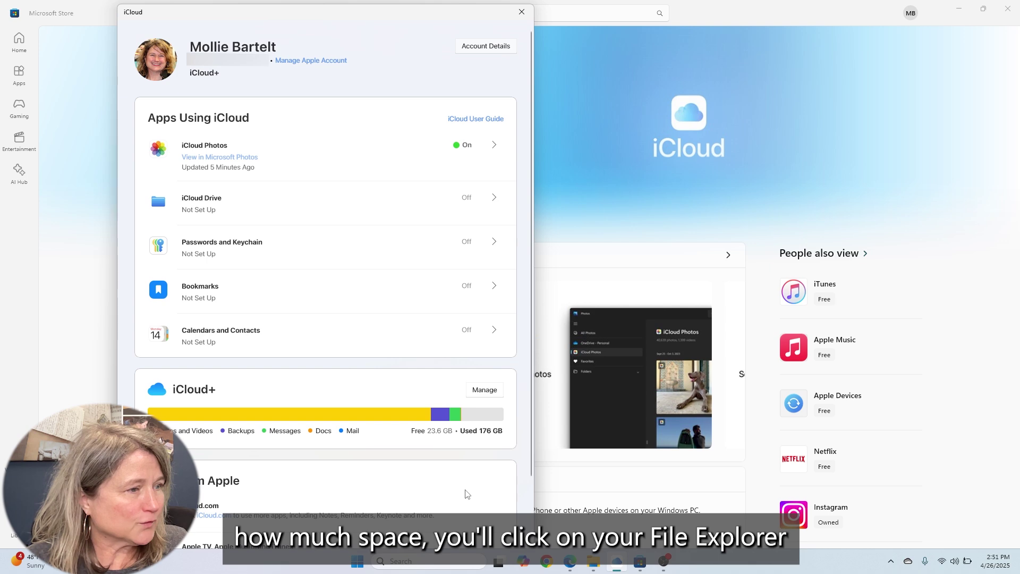
Open Local Disk (C:) in File Explorer and check its free space in Properties
left_click(593, 562)
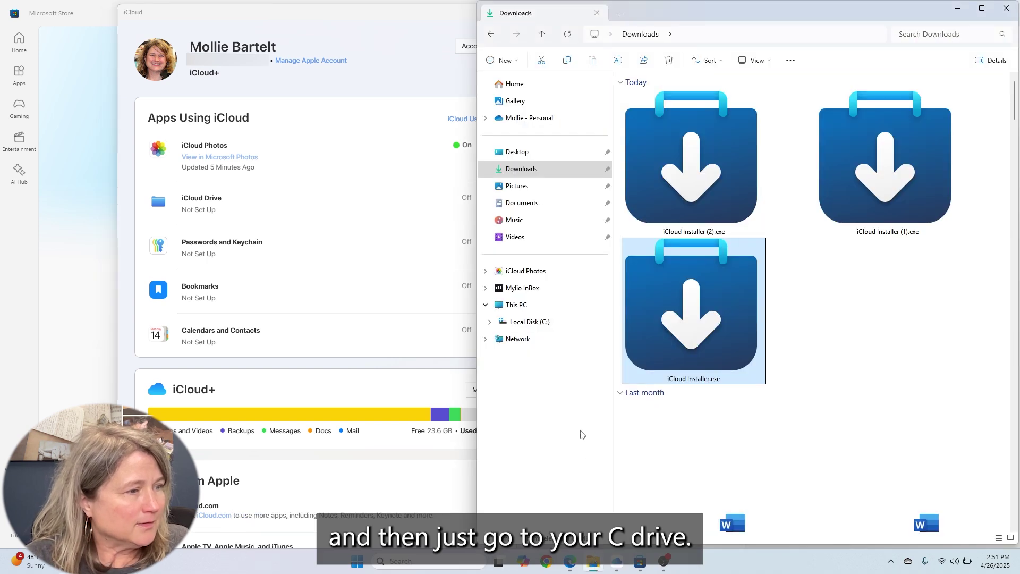
left_click(531, 324)
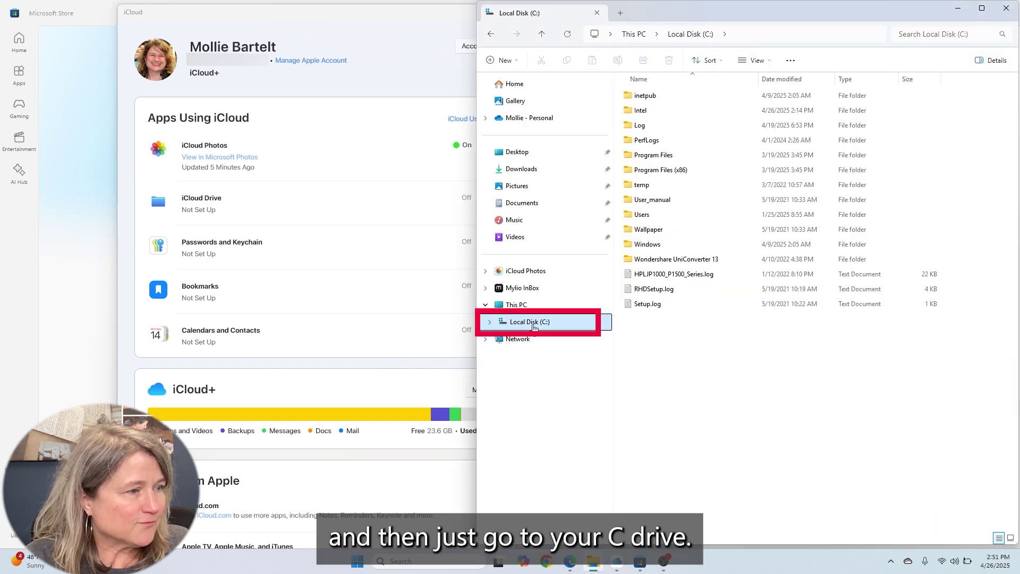
right_click(542, 327)
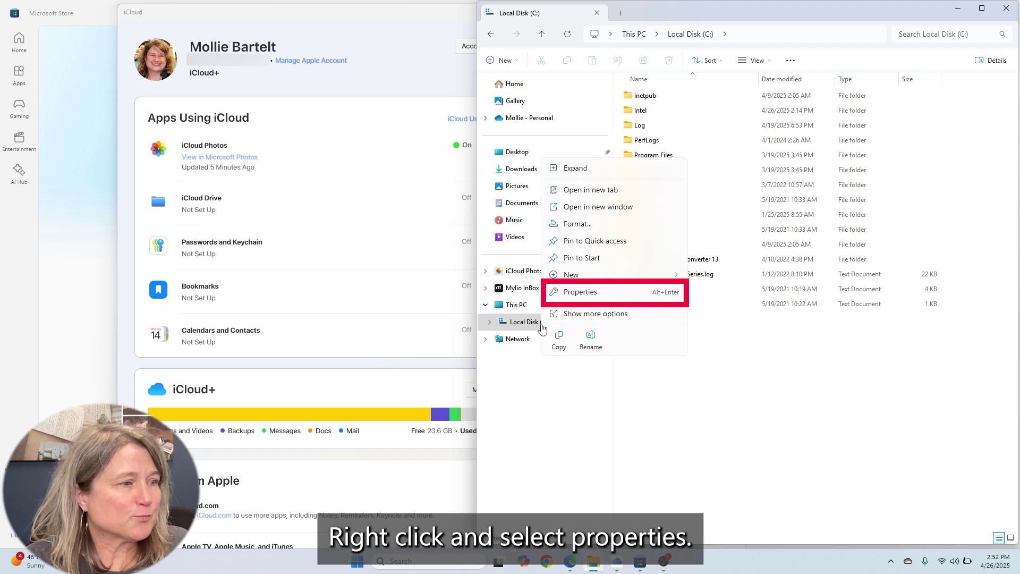
left_click(568, 292)
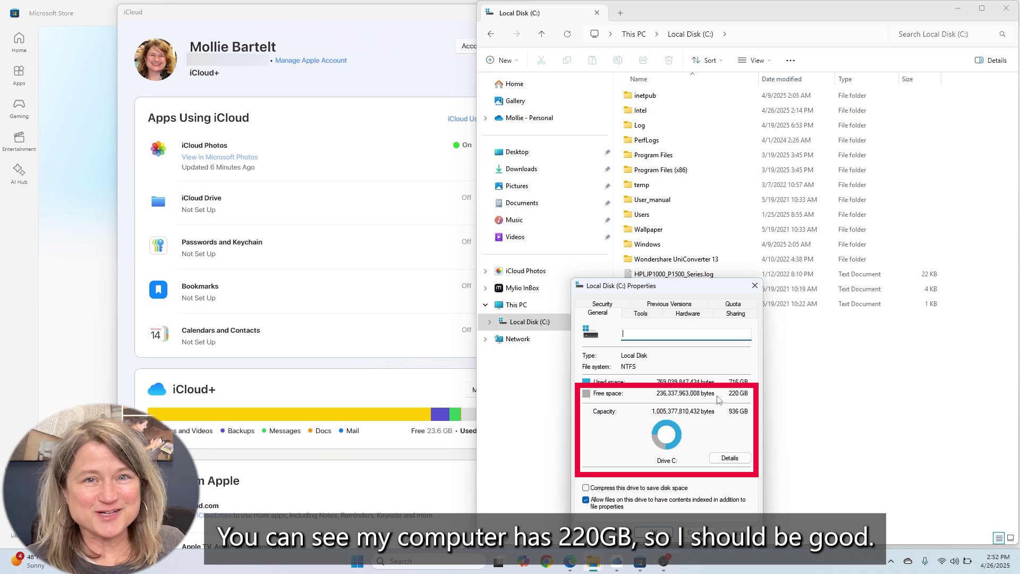
left_click(755, 285)
left_click(411, 378)
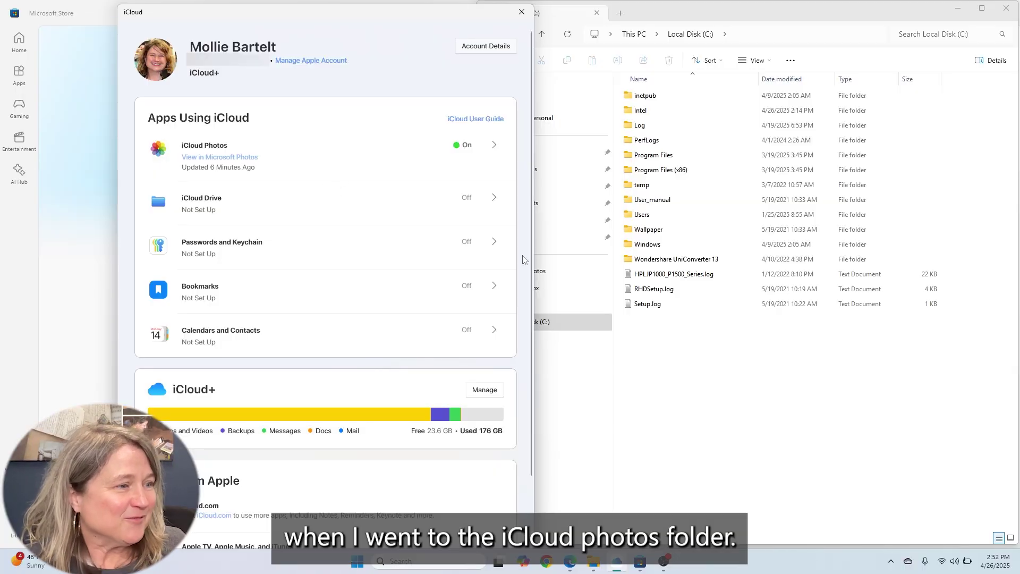
Bring File Explorer forward and move the iCloud window to its left
left_click(657, 353)
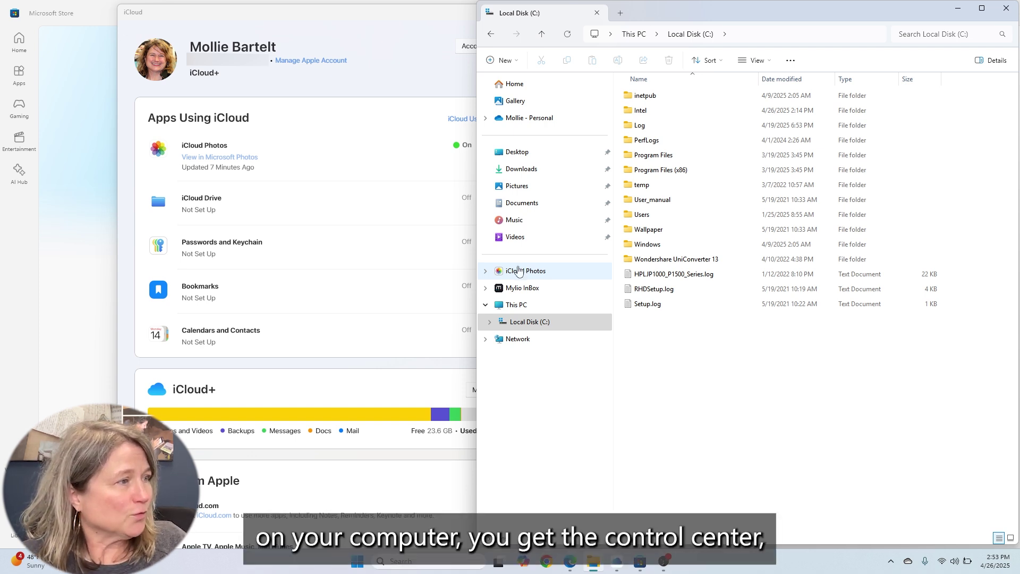
left_click_drag(318, 20, 232, 19)
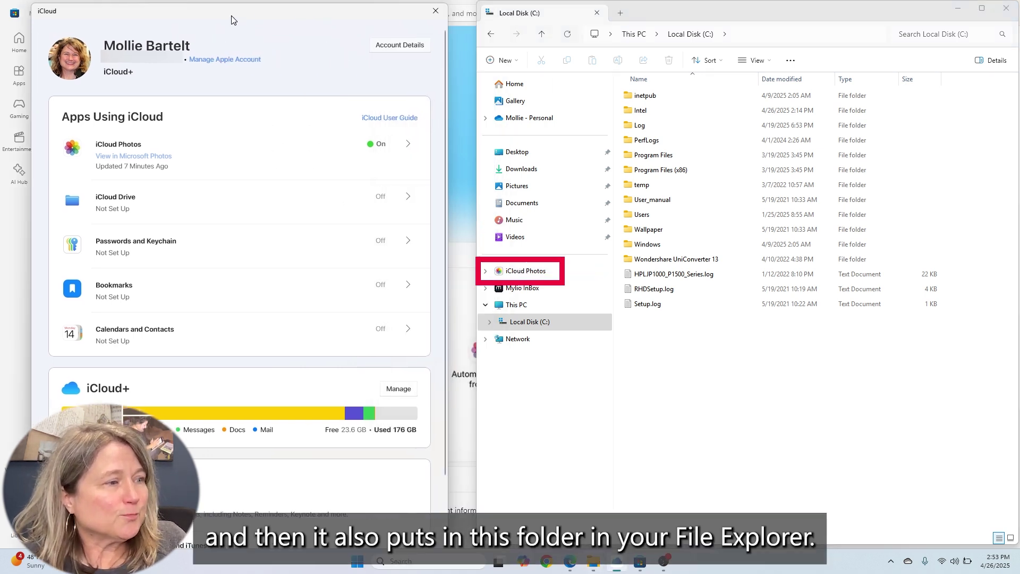
Open the iCloud Photos folder, check a photo's cloud status, and switch to Large icons view
left_click(537, 272)
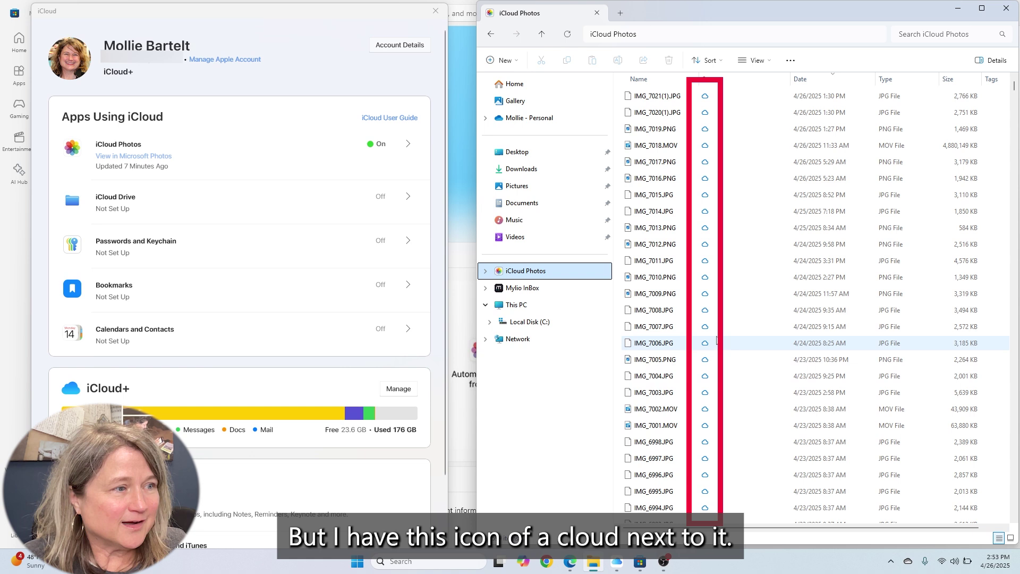
left_click(705, 116)
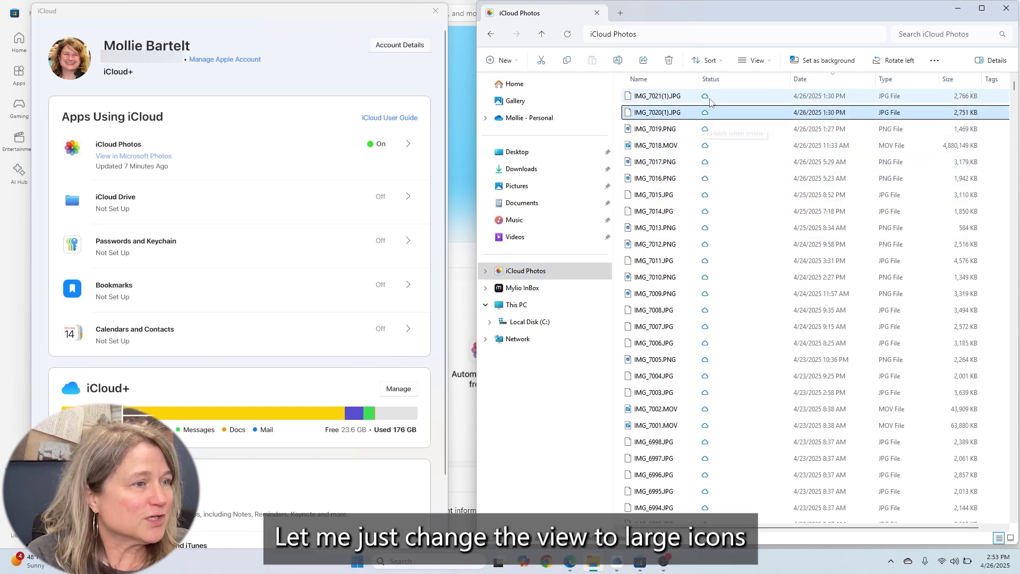
left_click(754, 60)
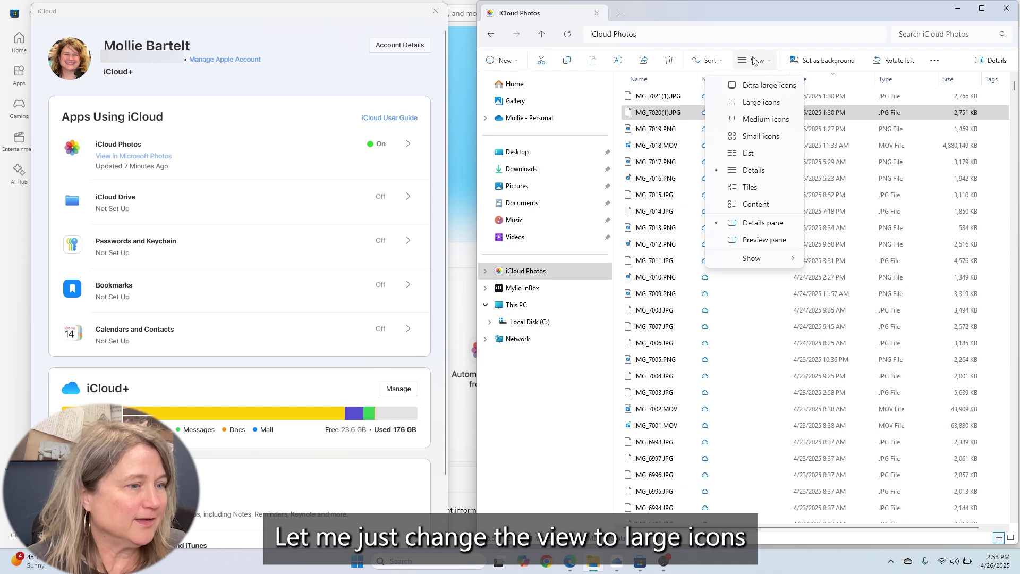
left_click(753, 103)
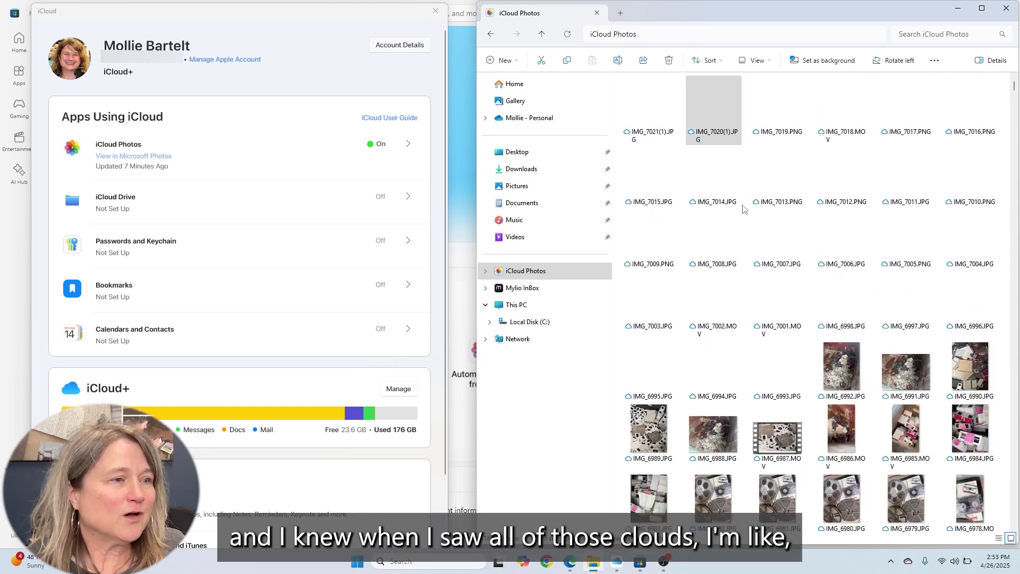
mouse_move(696, 232)
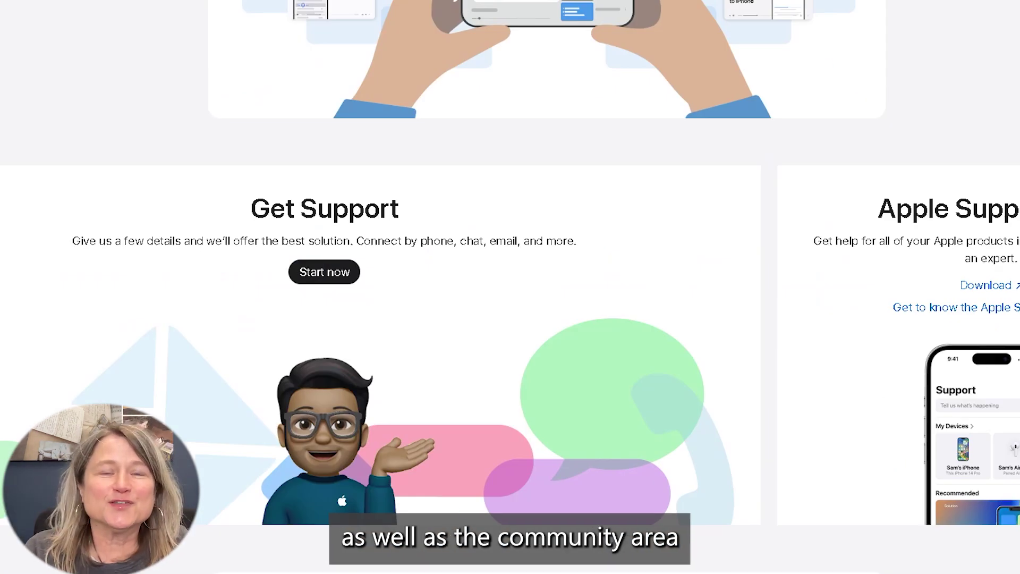
scroll(546, 286, "down", 20)
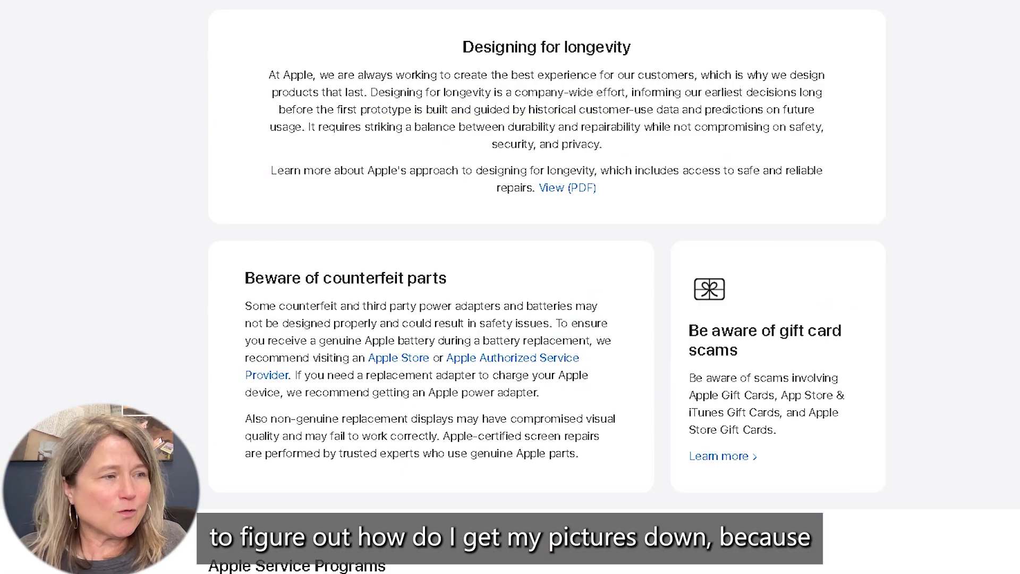
scroll(546, 287, "down", 7)
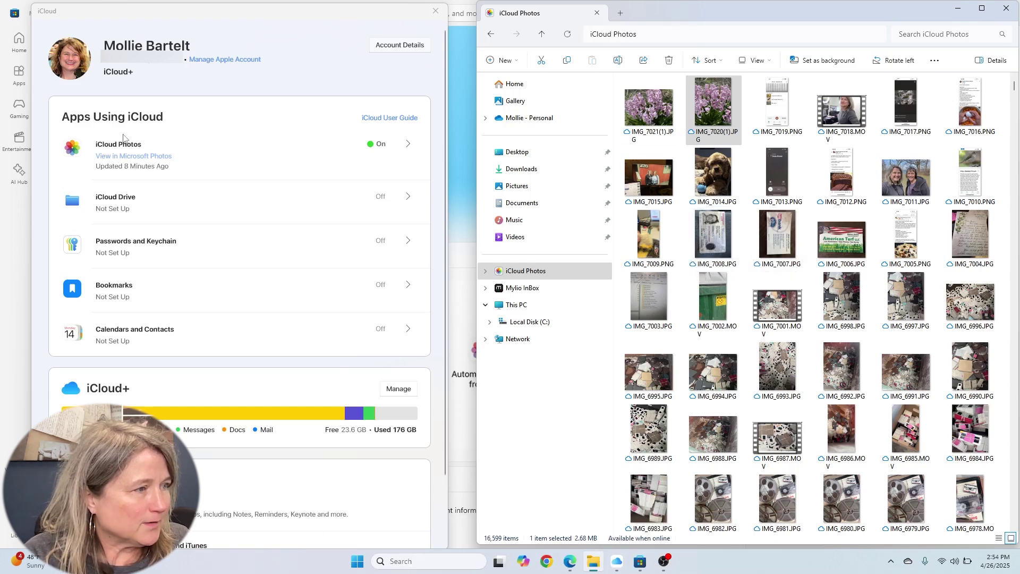
Open iCloud Photos settings, then download IMG_7021(1).JPG, dismissing the registry error
left_click(408, 146)
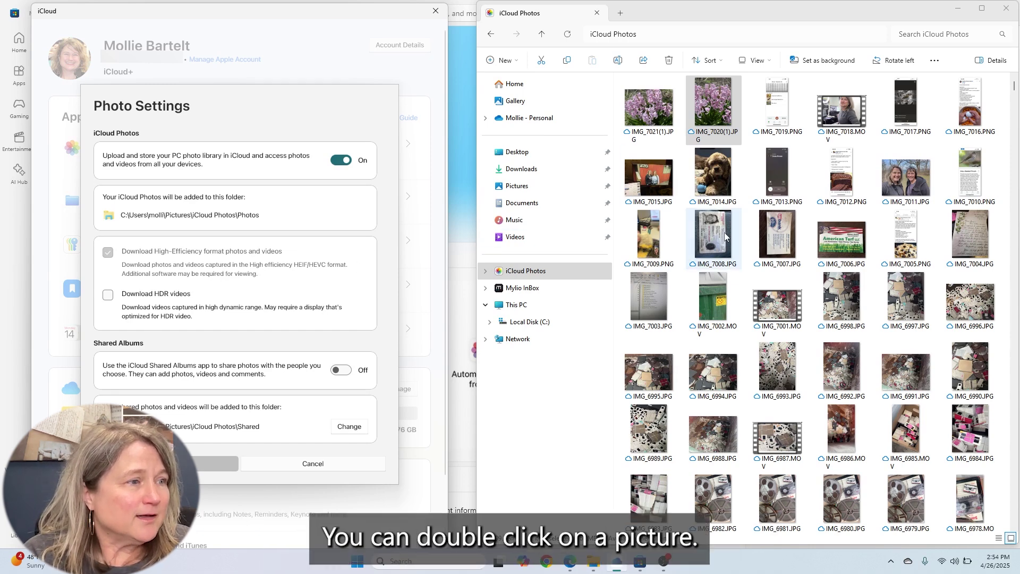
double_click(672, 106)
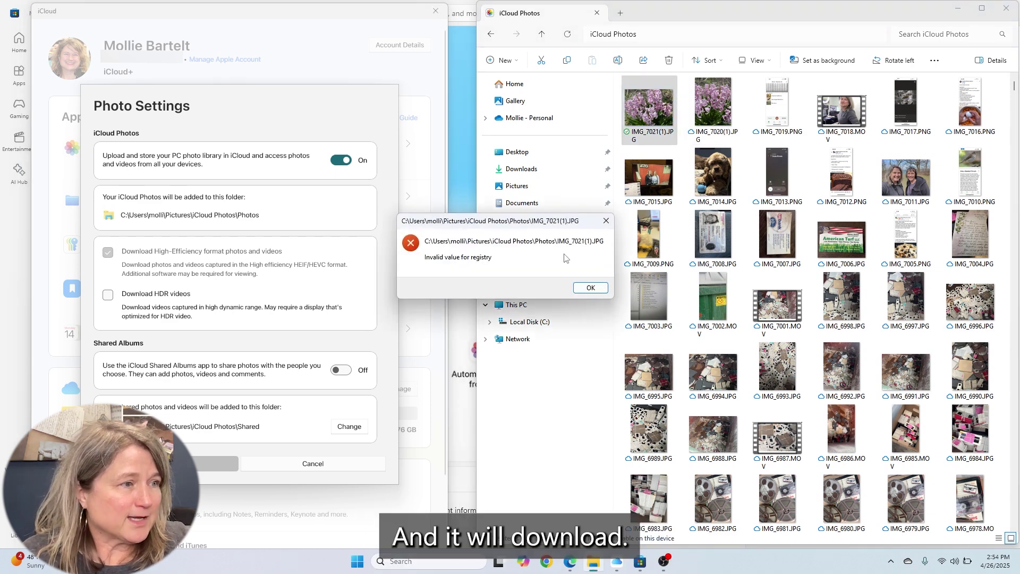
left_click(588, 285)
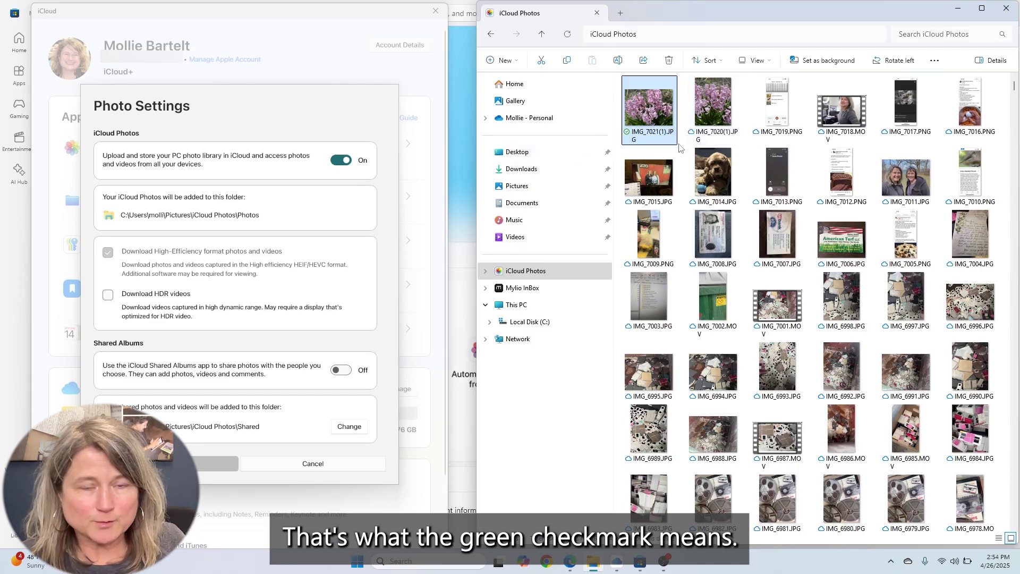
mouse_move(668, 126)
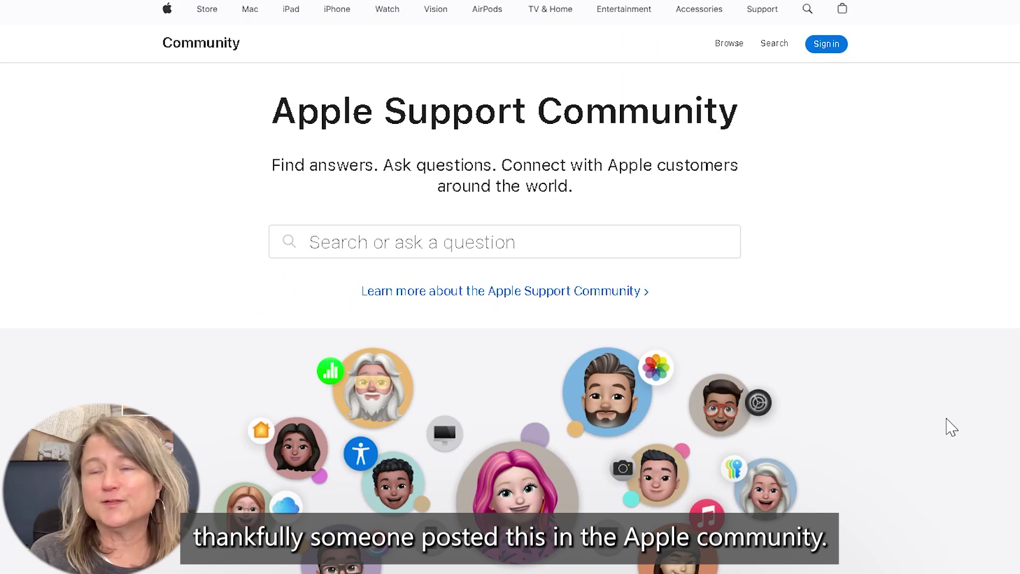
Scroll the Apple Support Community page to the 'Download your photos and videos from iCloud Photos' instructions
scroll(950, 427, "down", 3)
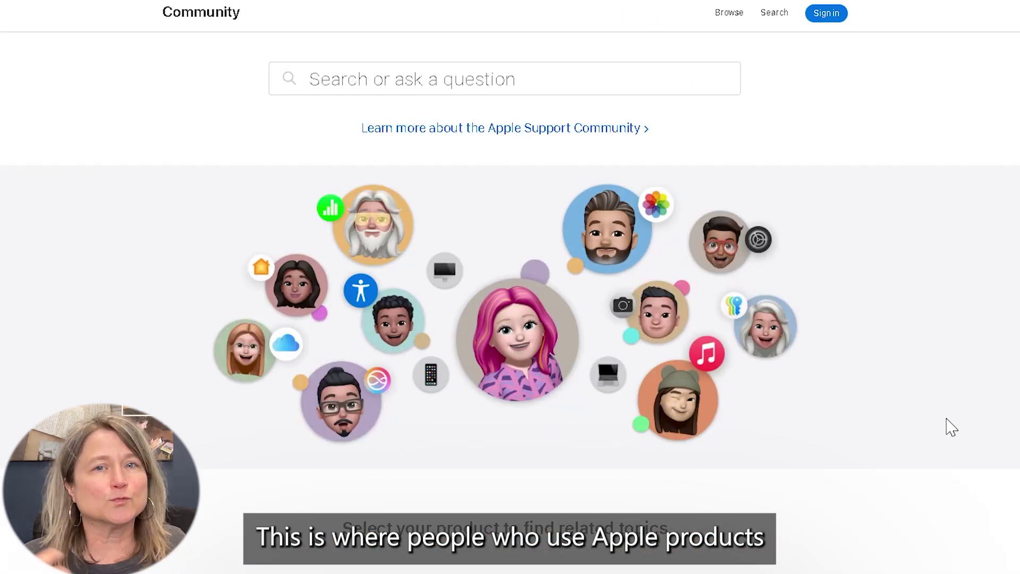
scroll(950, 427, "down", 3)
scroll(951, 427, "down", 3)
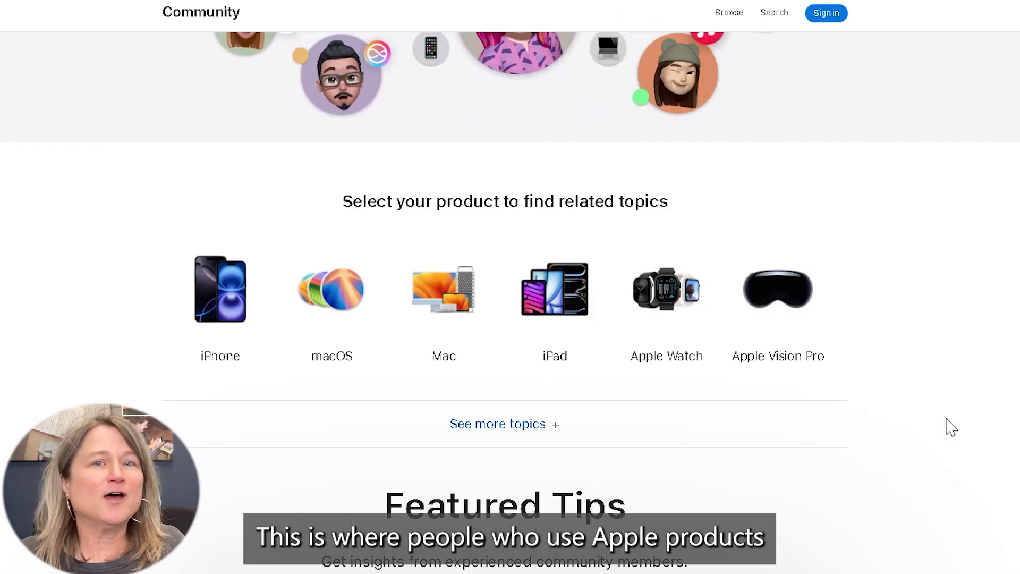
scroll(950, 426, "down", 3)
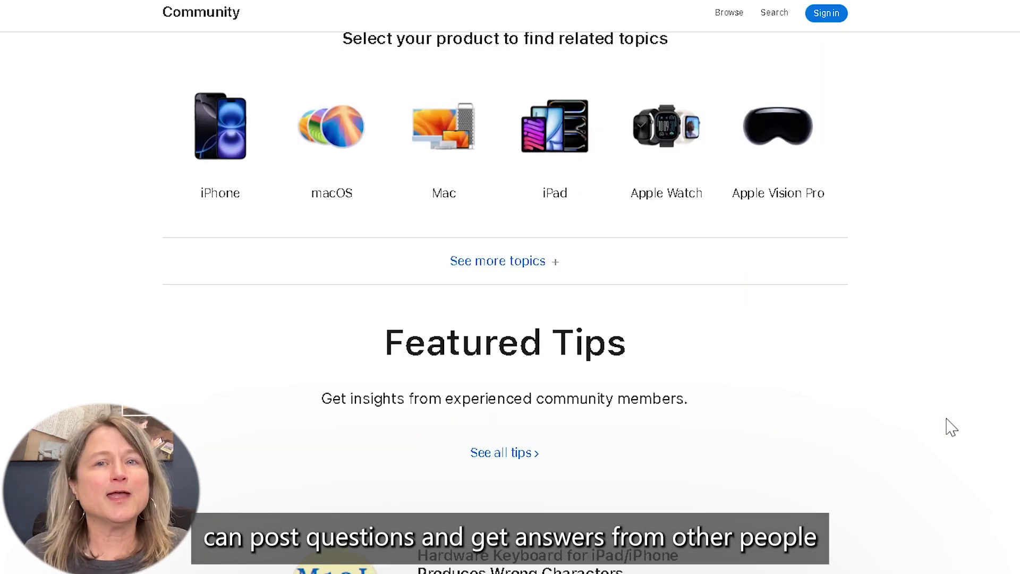
scroll(951, 427, "down", 6)
scroll(951, 427, "down", 12)
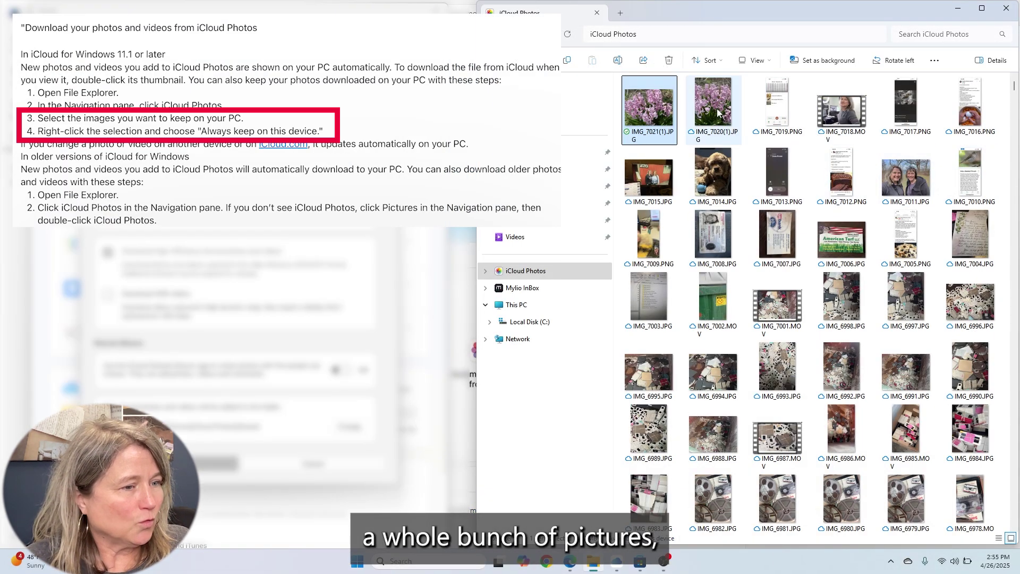
Set IMG_7020(1).JPG through IMG_6990.JPG to 'Always keep on this device' and close iCloud Photo Settings
left_click(718, 111)
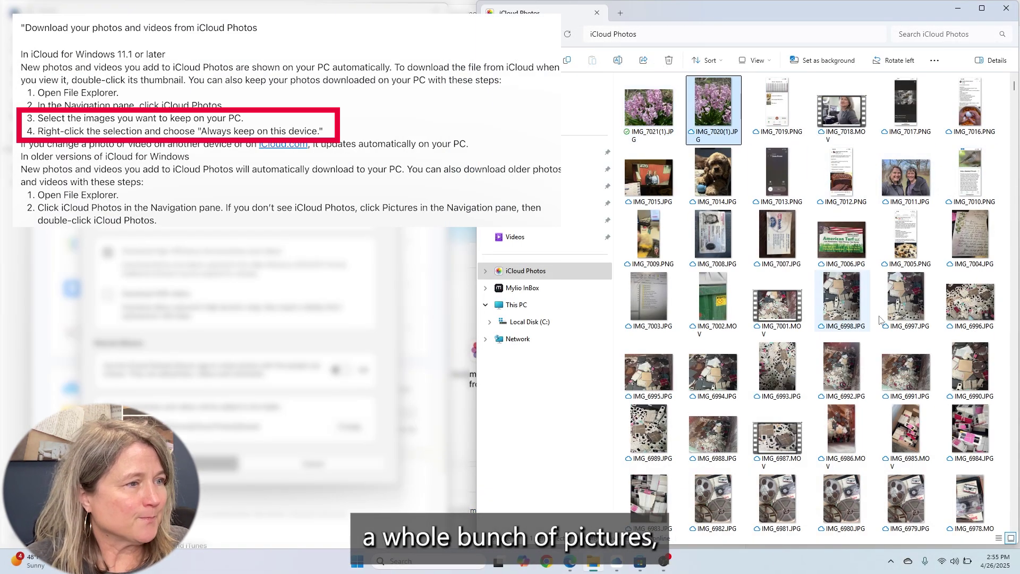
left_click(970, 368, "shift")
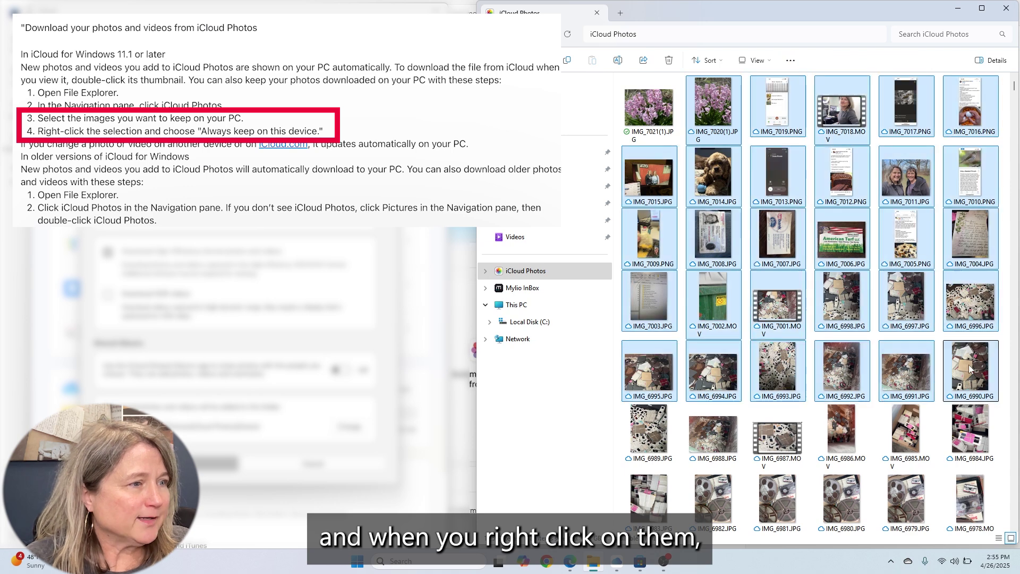
right_click(715, 111)
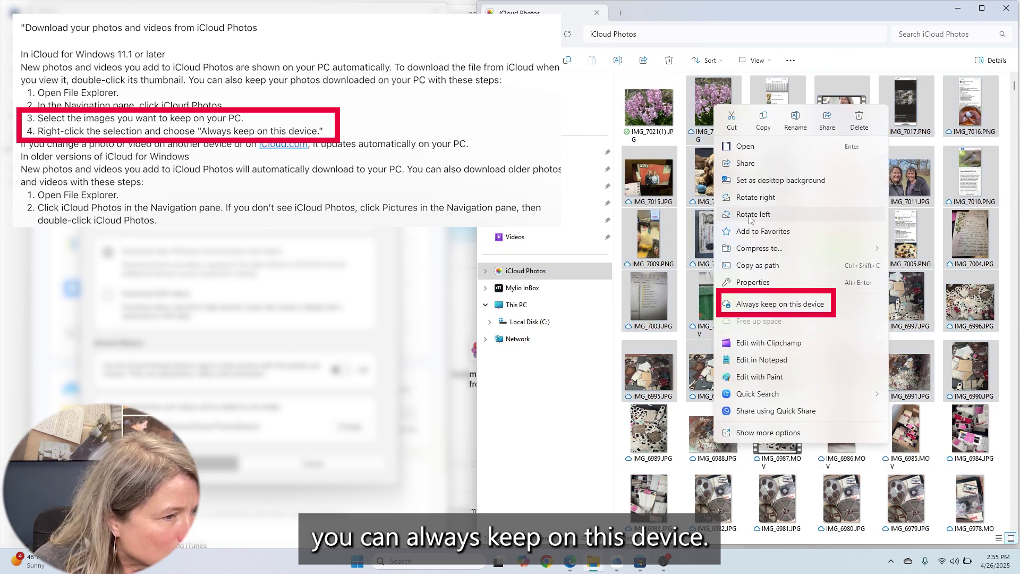
left_click(767, 306)
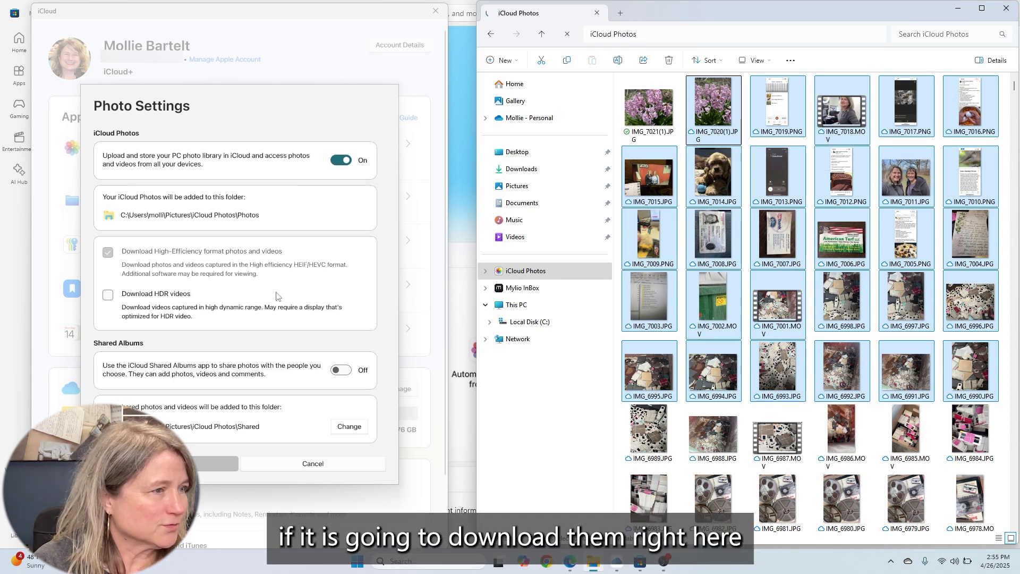
left_click(287, 460)
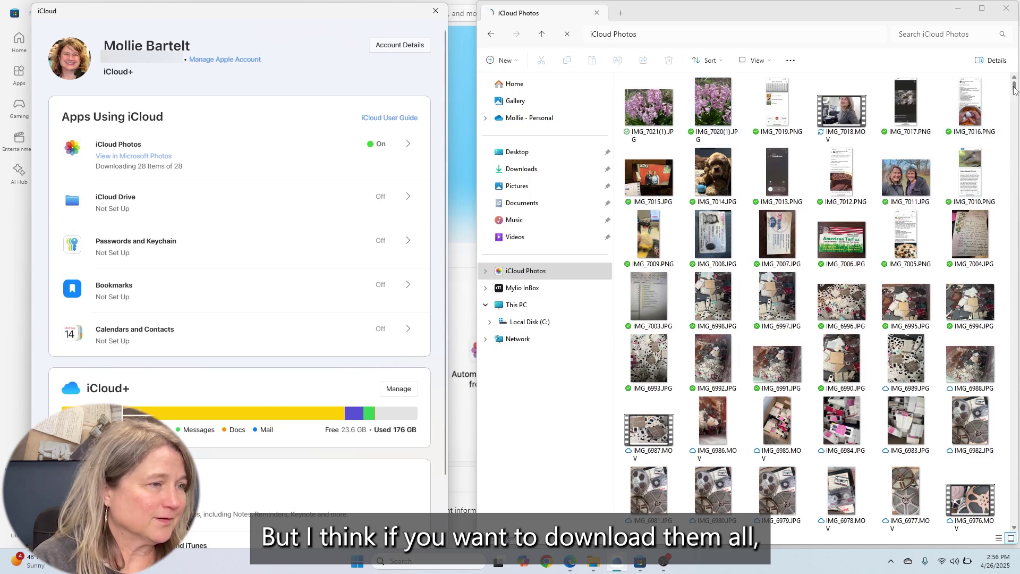
Select every photo with Ctrl+A and set them all to 'Always keep on this device'
scroll(786, 202, "down", 20)
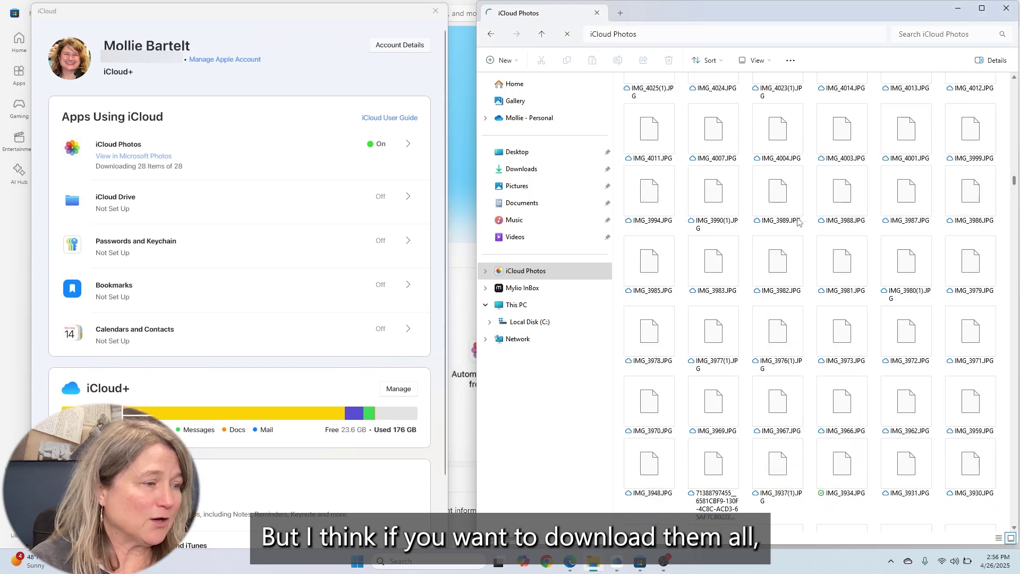
left_click(660, 141)
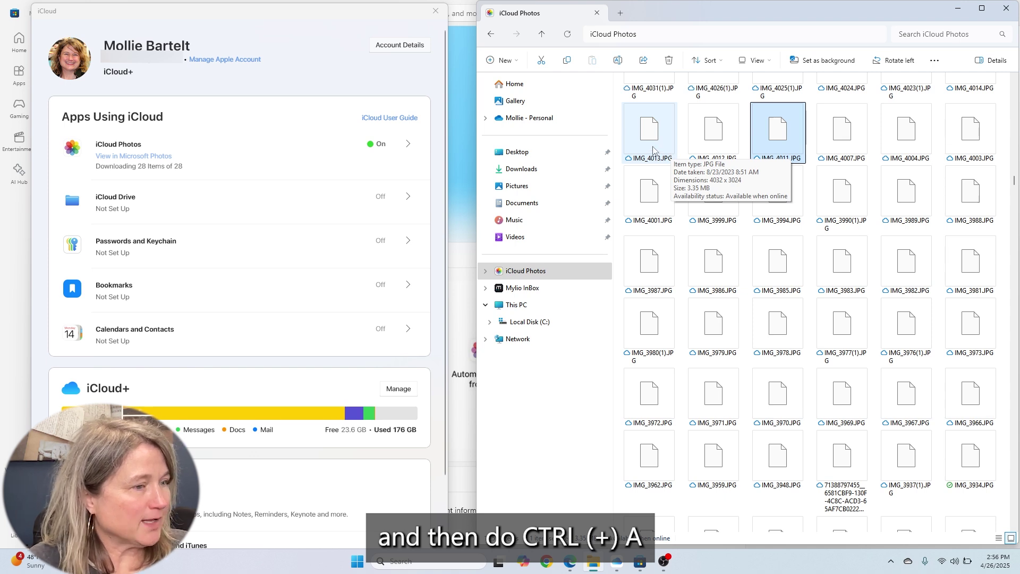
key("ctrl+a")
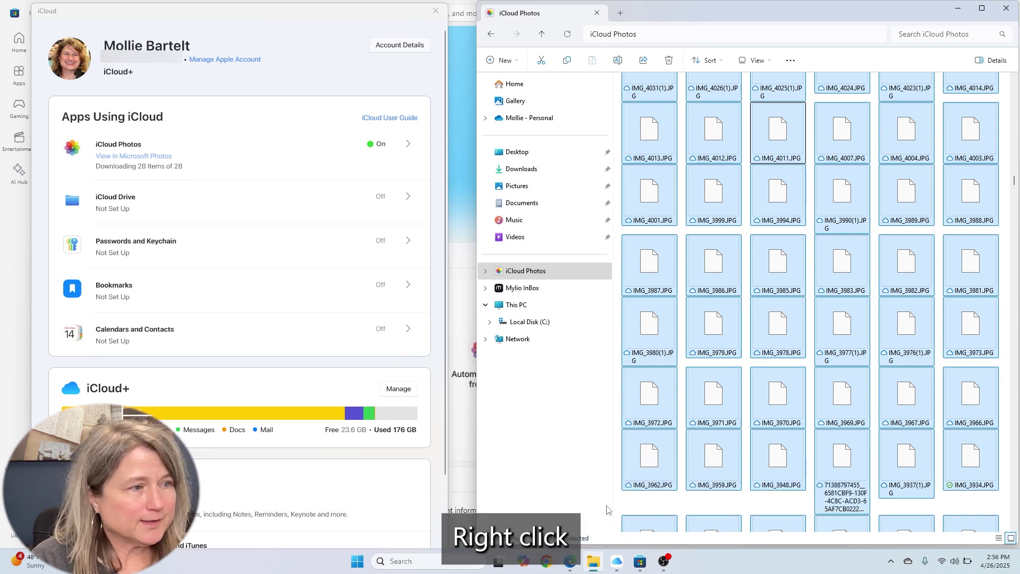
right_click(649, 325)
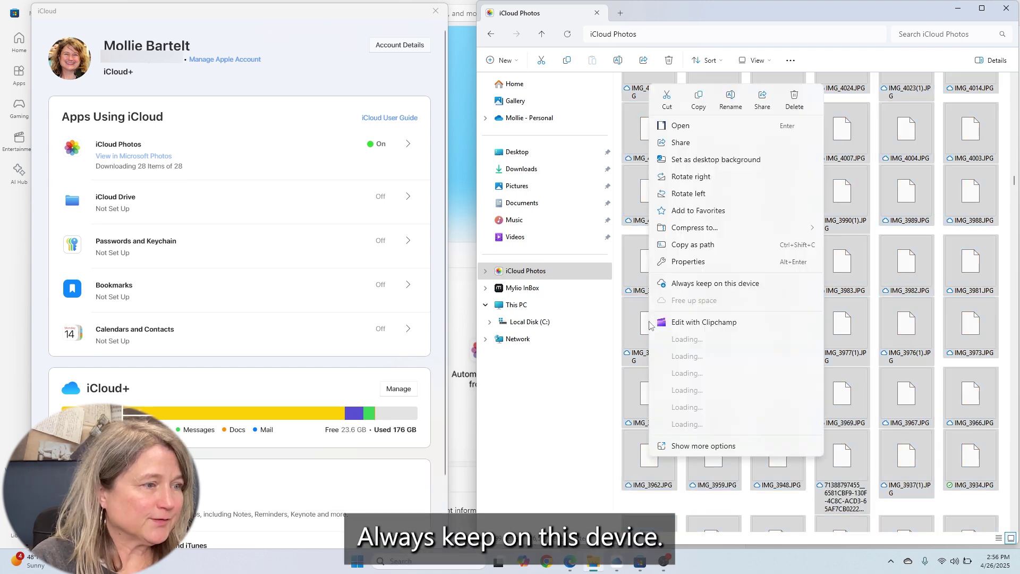
left_click(673, 285)
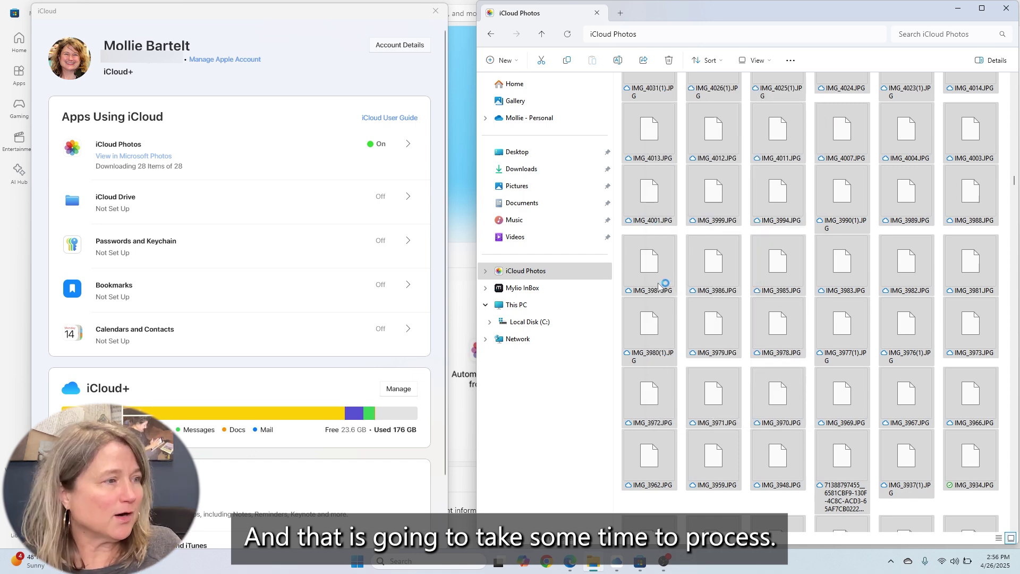